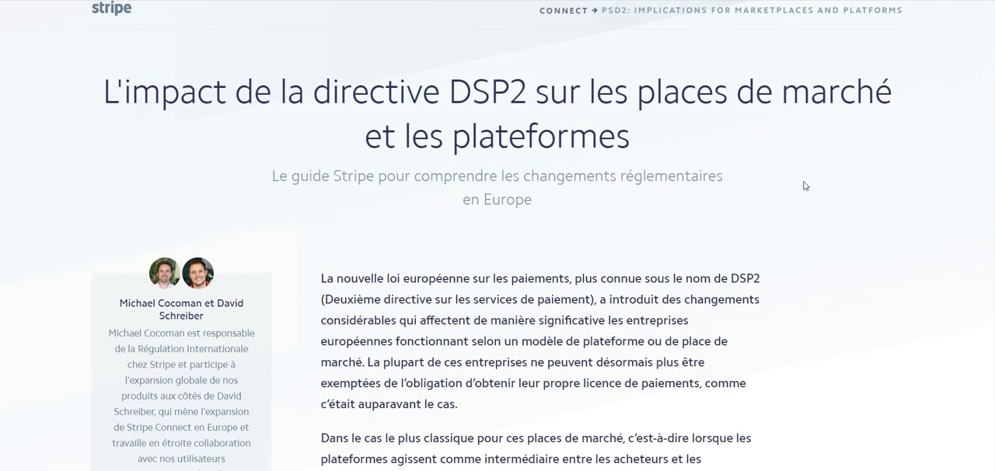
- Read the DSP2 guide's introduction and open its section on Stripe's approach to platform payments, including the fund flow diagram
scroll(804, 186, "down", 5)
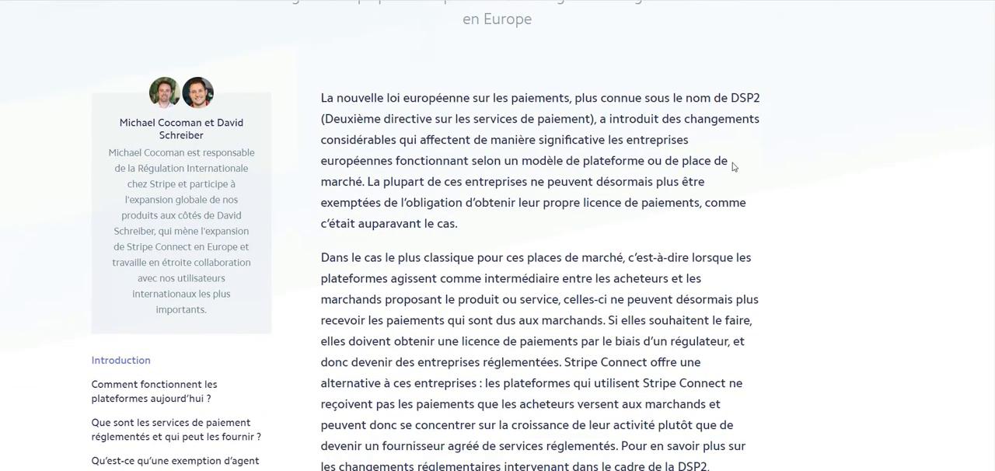
scroll(550, 219, "up", 5)
scroll(552, 218, "down", 4)
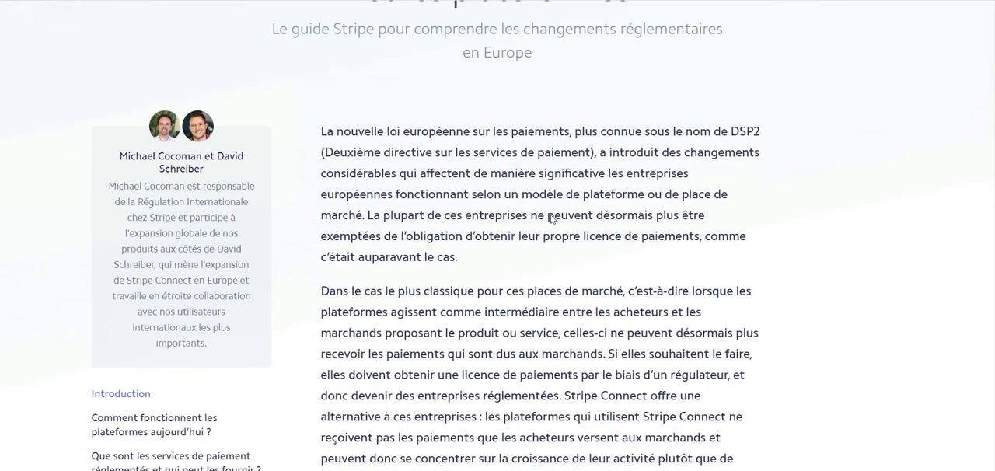
scroll(733, 258, "down", 5)
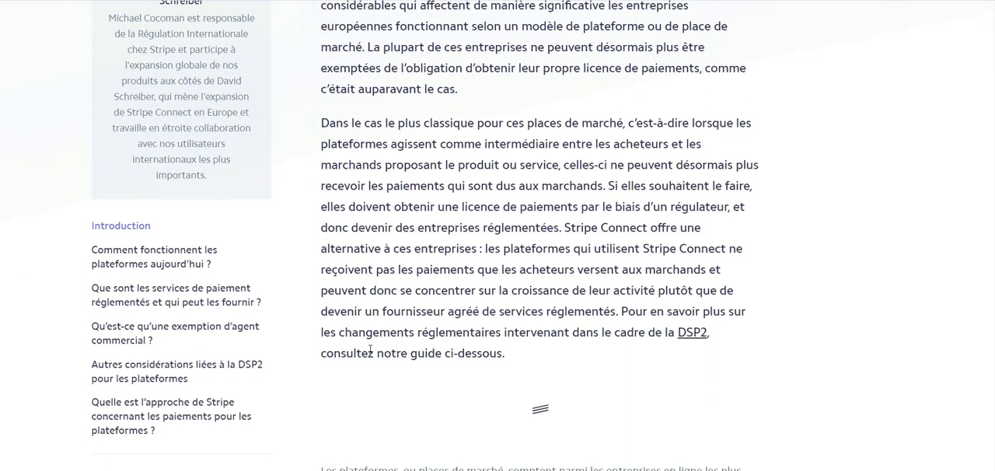
scroll(362, 348, "down", 1)
left_click(191, 342)
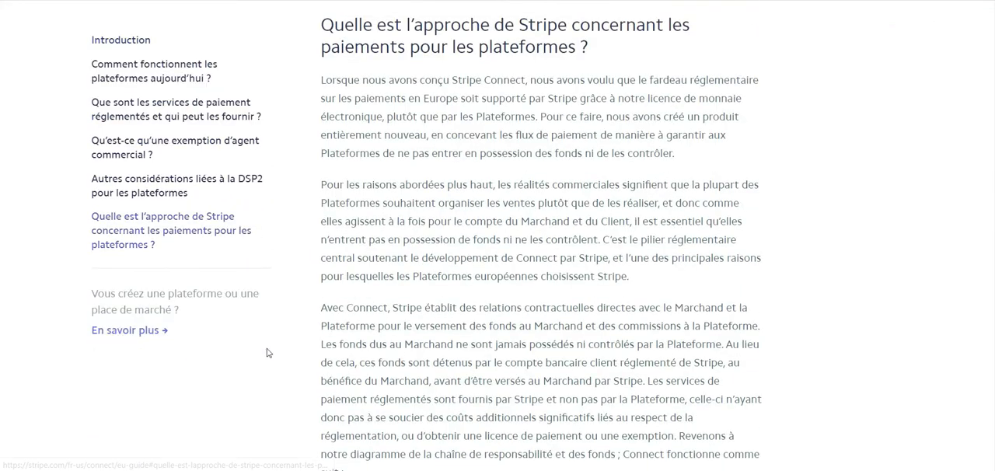
scroll(267, 352, "down", 9)
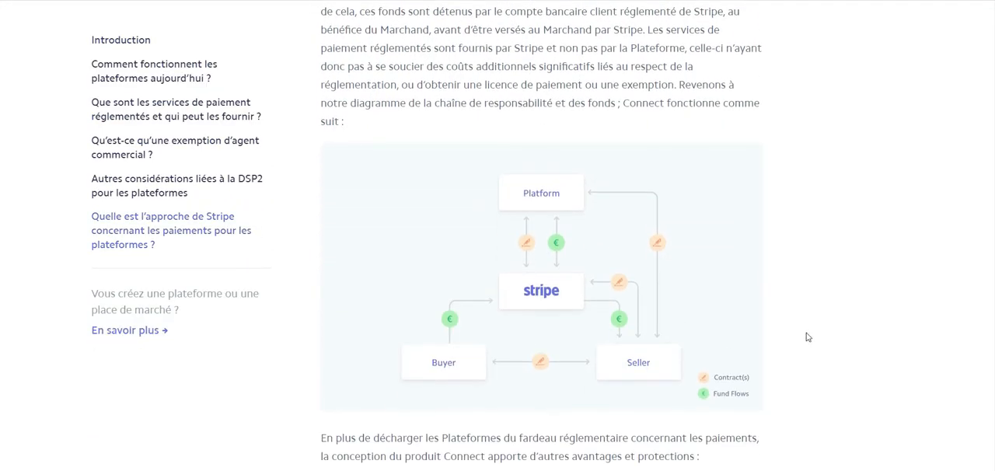
scroll(807, 335, "down", 2)
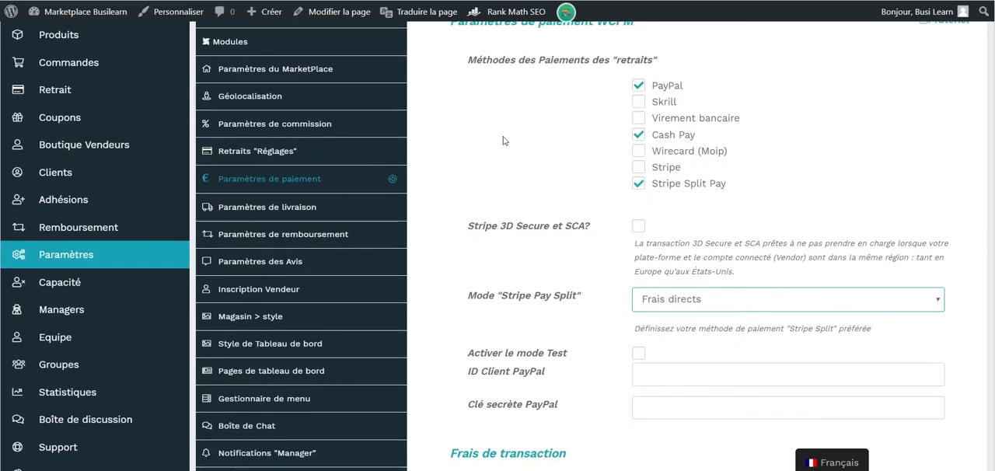
scroll(506, 202, "down", 1)
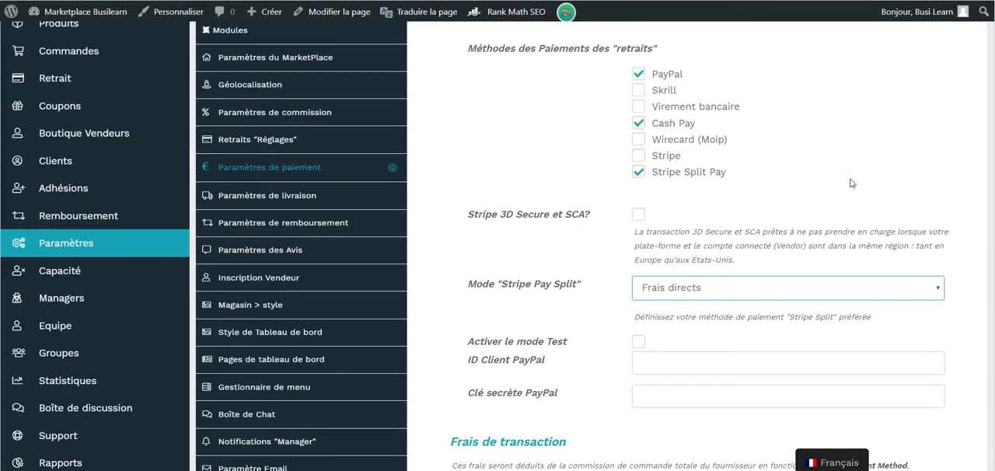
scroll(851, 182, "up", 1)
scroll(851, 182, "down", 1)
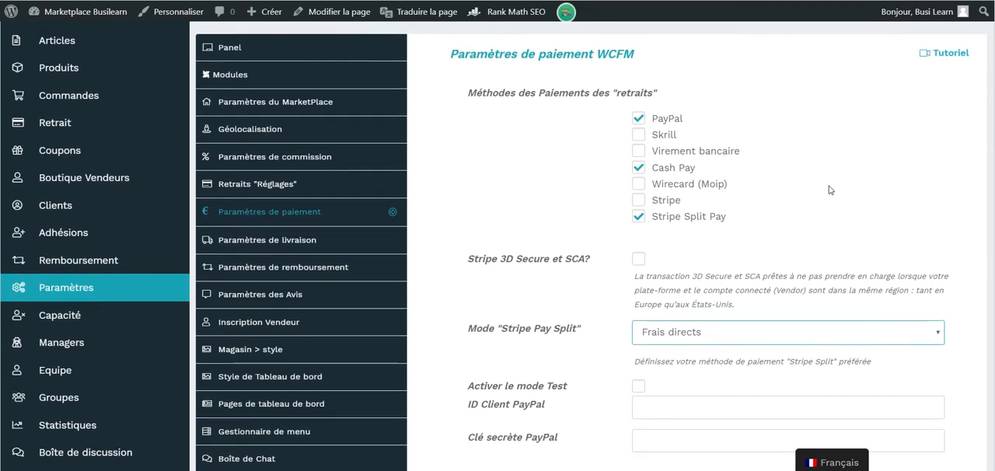
scroll(830, 190, "up", 1)
scroll(829, 190, "down", 1)
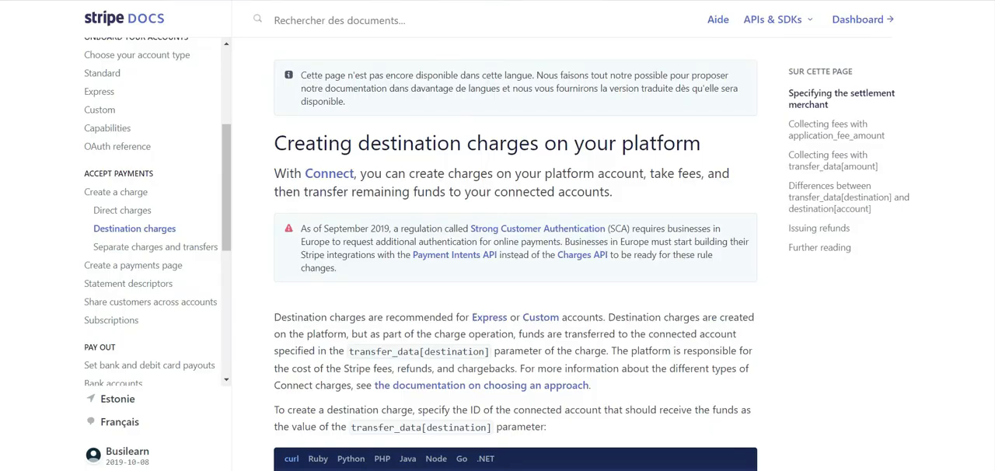
- Open the Stripe documentation on separate charges and transfers and examine its platform and connected accounts diagram
scroll(465, 173, "down", 1)
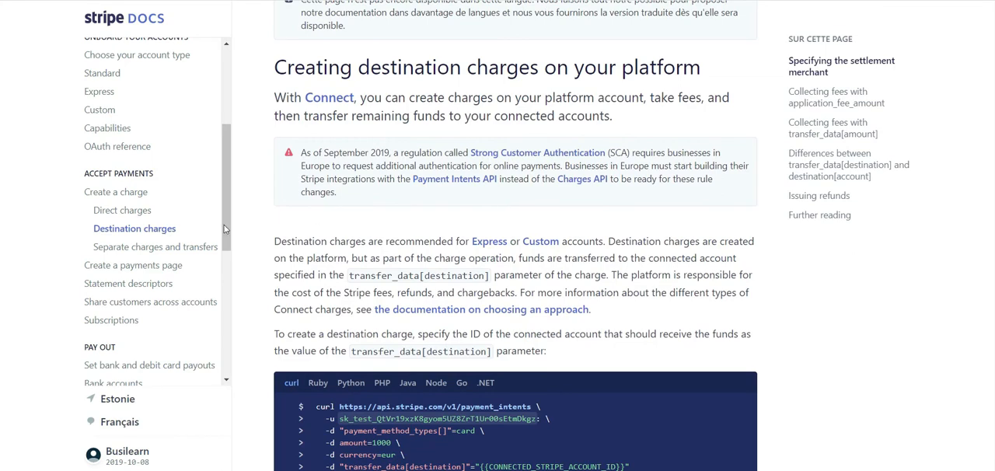
left_click(175, 249)
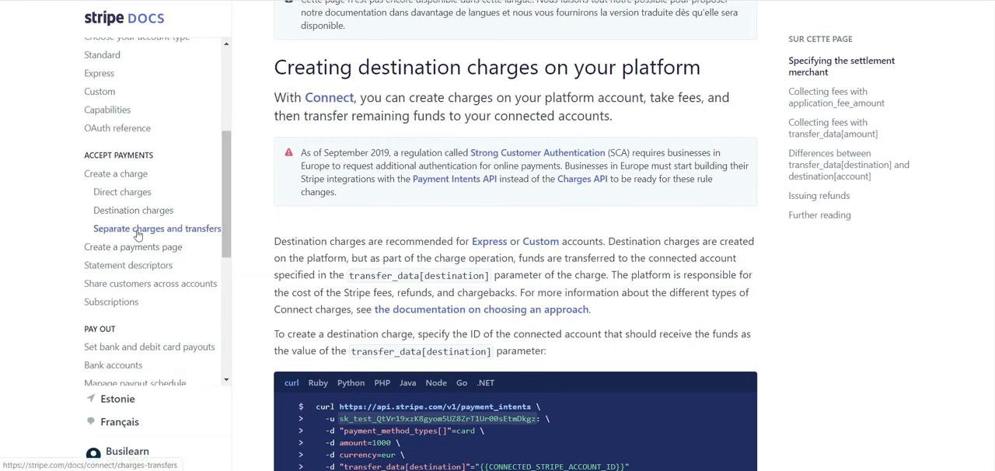
scroll(683, 288, "down", 3)
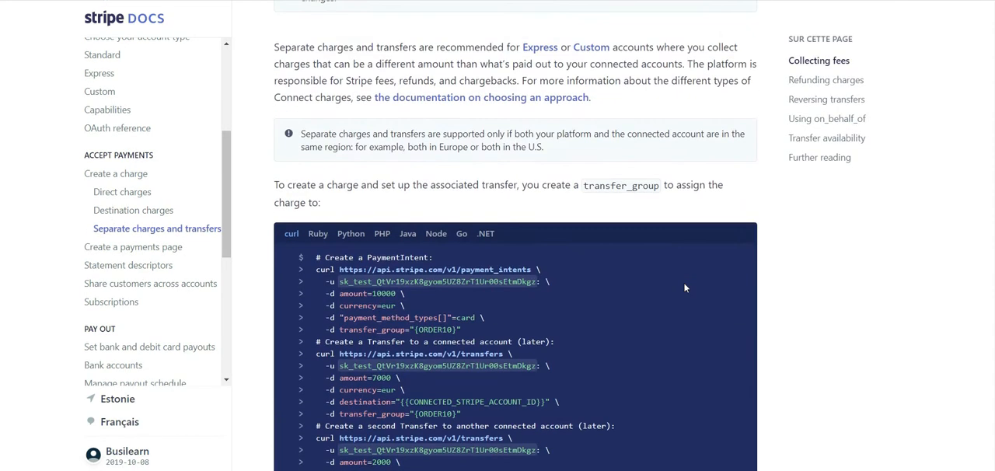
scroll(684, 287, "down", 10)
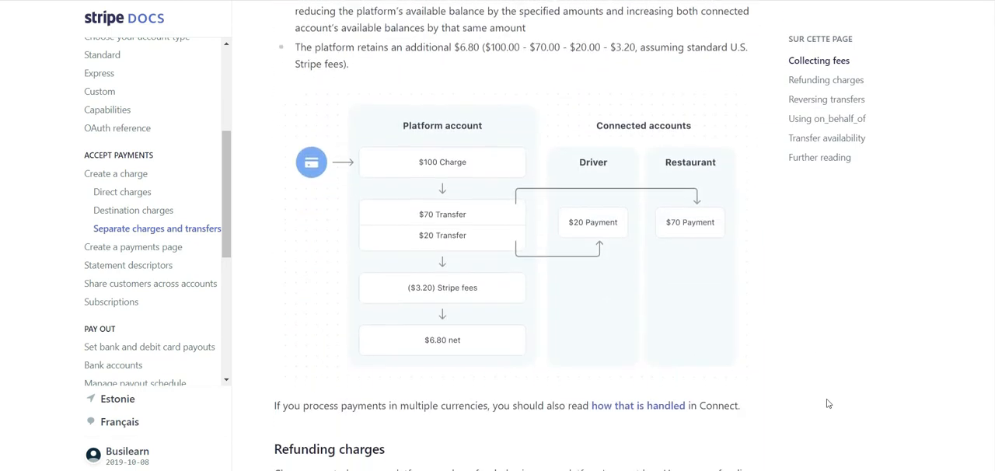
scroll(828, 403, "down", 1)
scroll(656, 175, "down", 1)
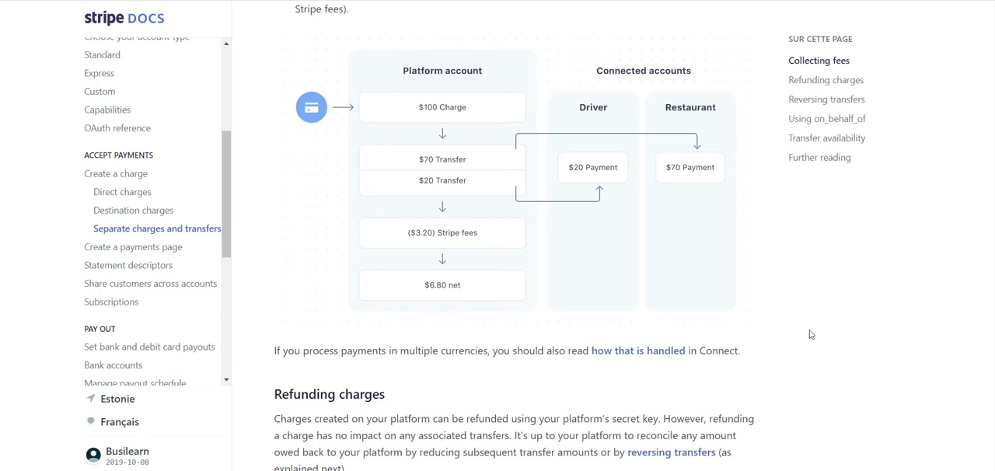
scroll(789, 199, "down", 1)
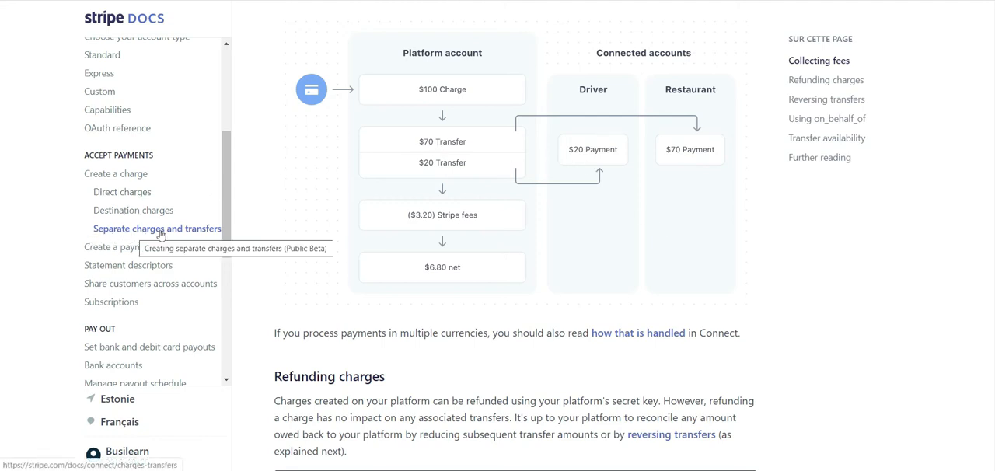
- Open the Create a charge documentation and examine the table comparing direct charges, destination charges, and separate charges and transfers
left_click(195, 176)
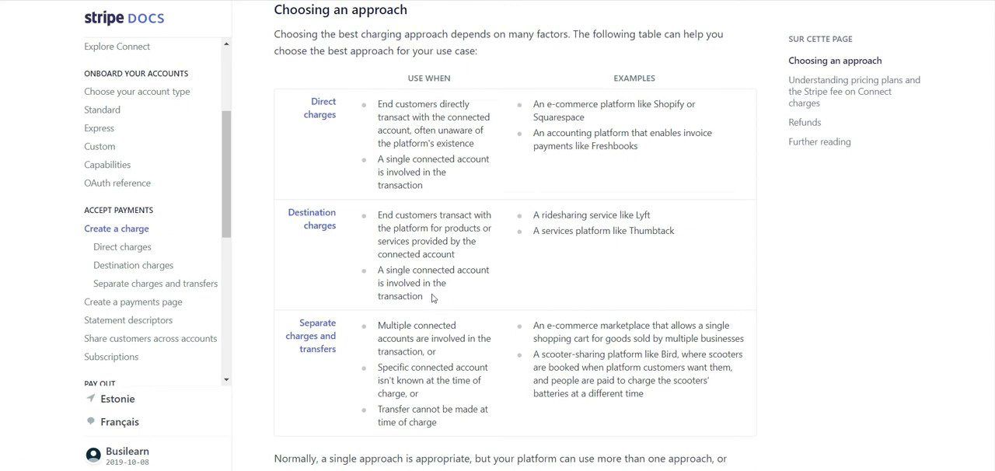
left_click_drag(433, 299, 386, 270)
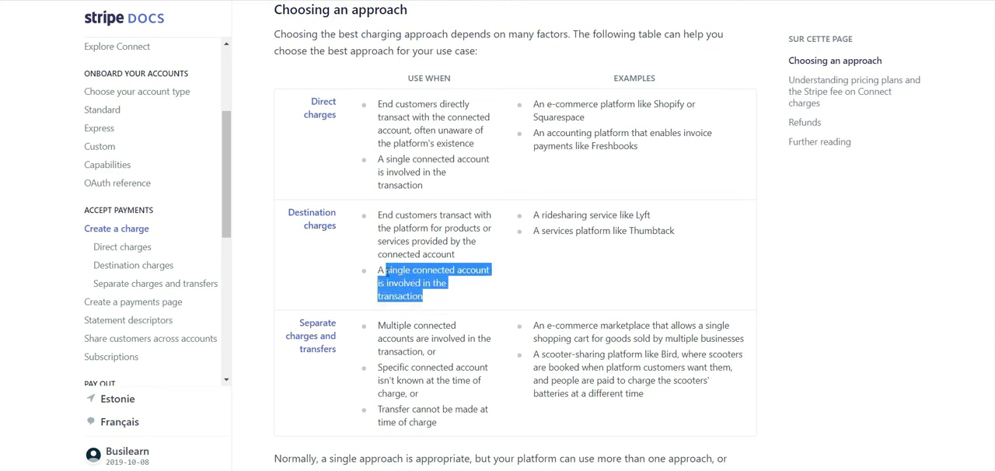
left_click(467, 298)
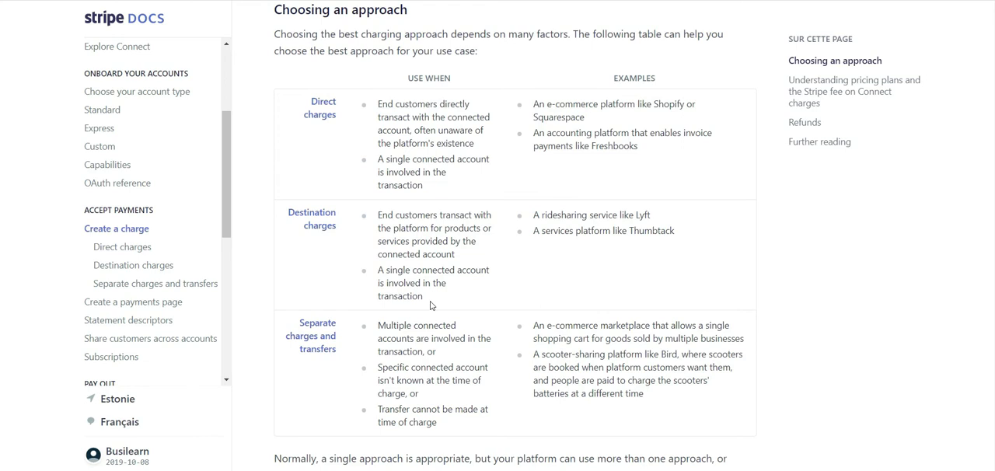
scroll(430, 305, "down", 1)
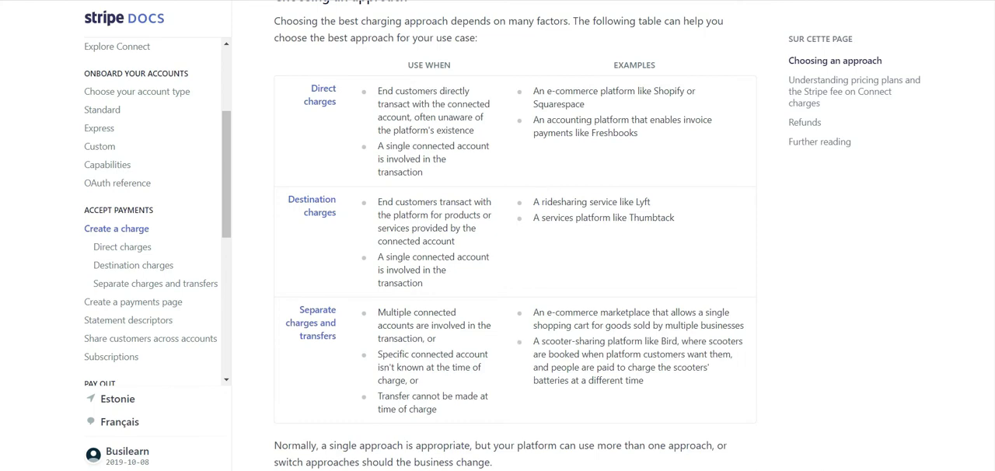
- Switch to the WCFM payment settings and set the Stripe Pay Split mode to Frais > Transfert
left_click(392, 1)
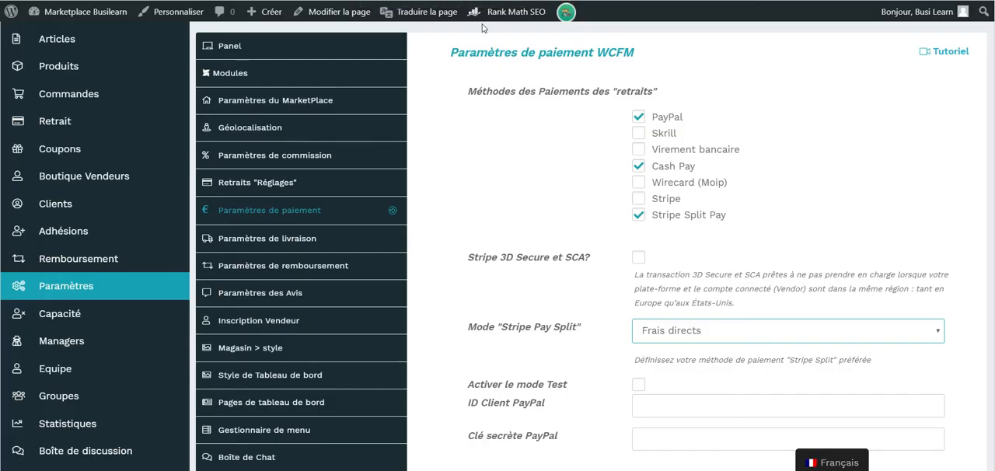
scroll(548, 173, "down", 1)
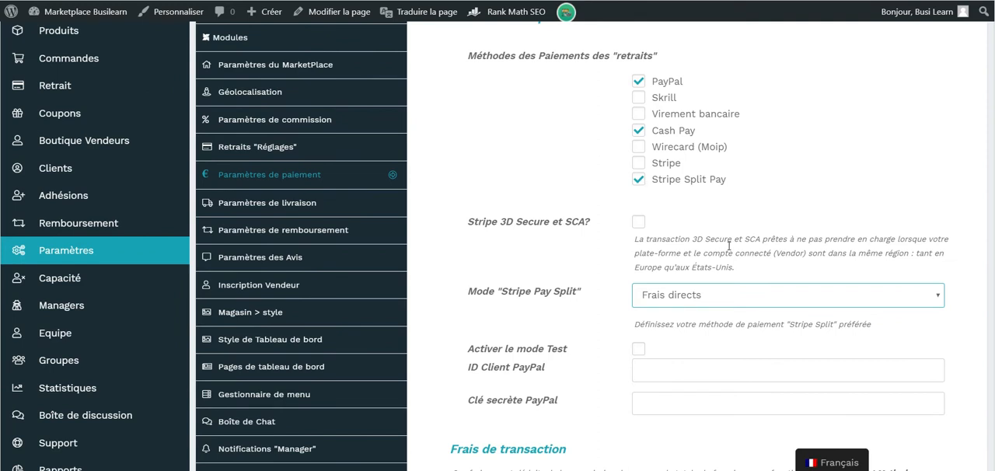
left_click(733, 295)
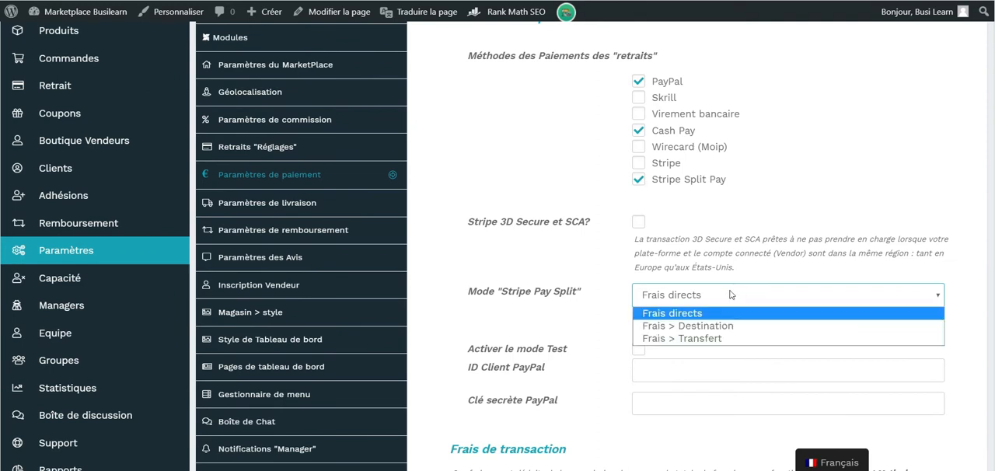
left_click(708, 339)
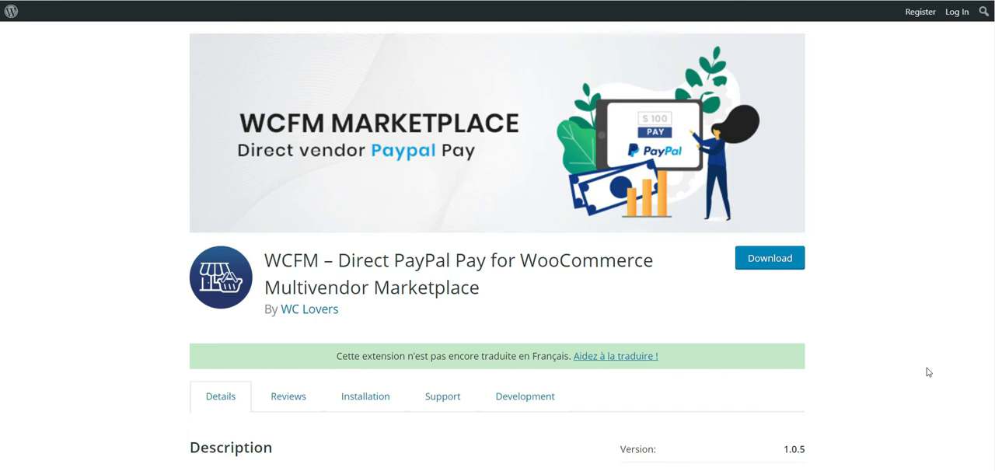
- Examine the description and restrictions of the WCFM Direct PayPal Pay plugin on its WordPress page
scroll(927, 372, "down", 1)
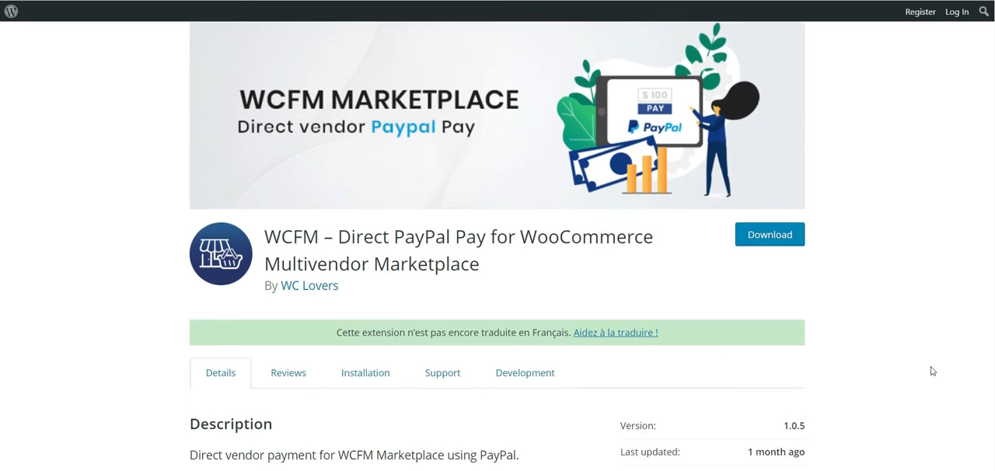
scroll(932, 370, "down", 1)
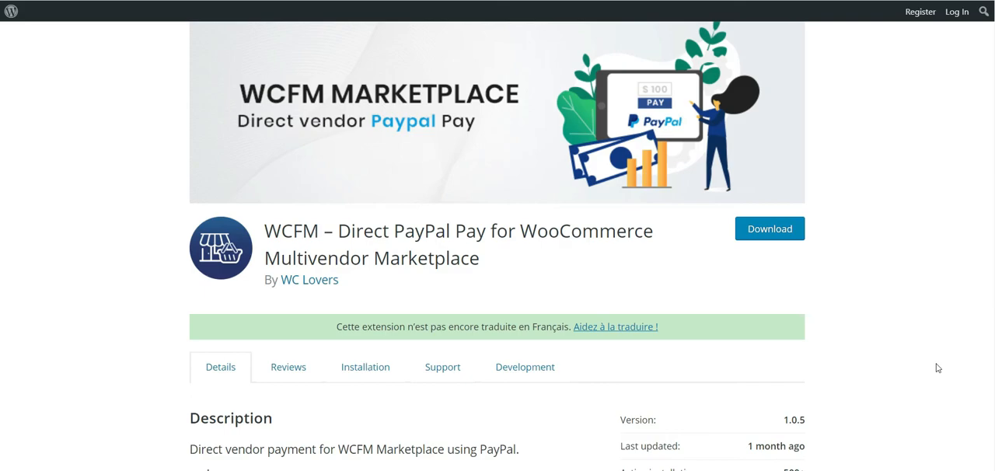
scroll(937, 367, "down", 10)
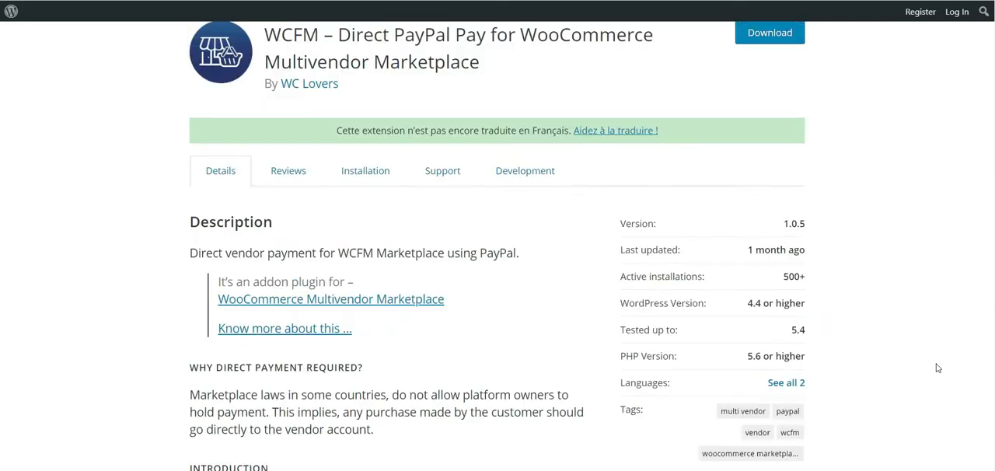
scroll(936, 367, "down", 3)
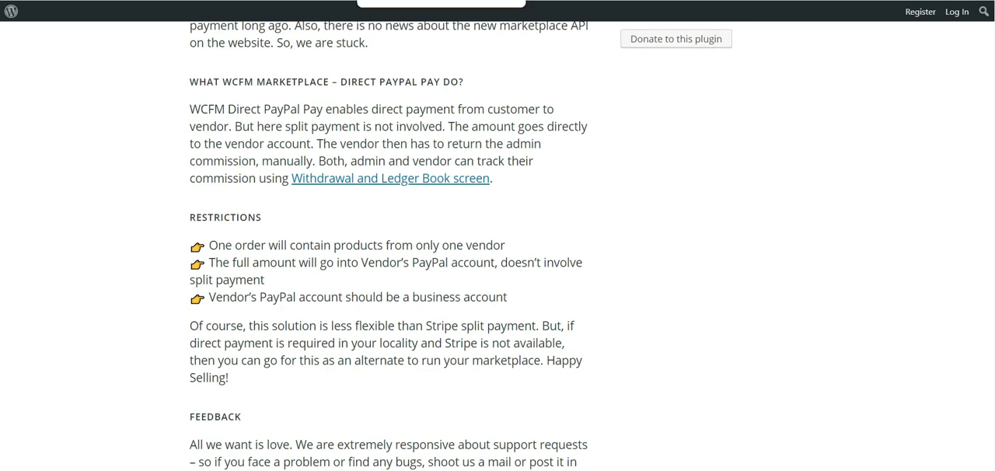
- Switch back to the Marketplace Busilearn site and open its WordPress dashboard
left_click(404, 1)
mouse_move(102, 15)
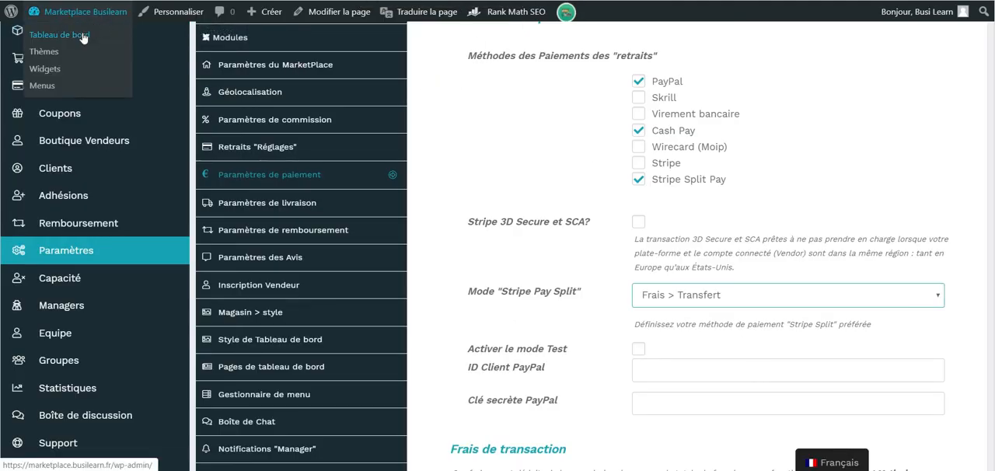
left_click(82, 36)
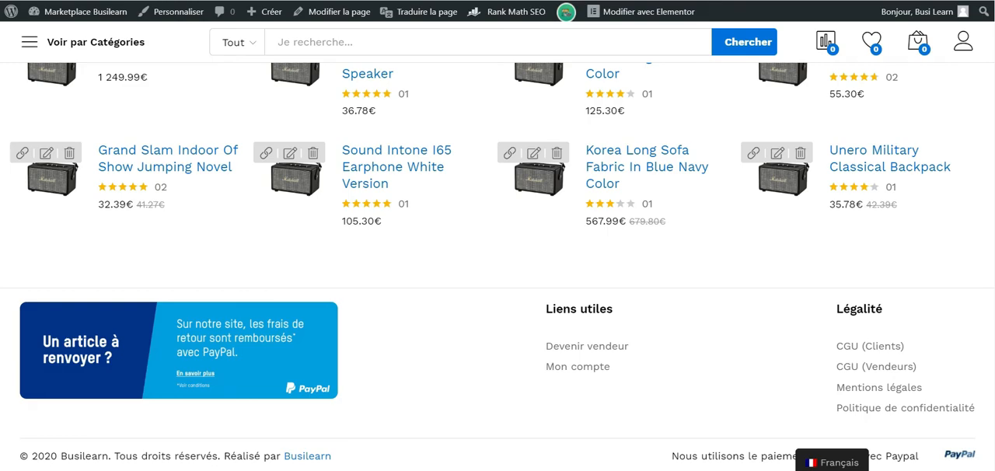
scroll(497, 267, "up", 20)
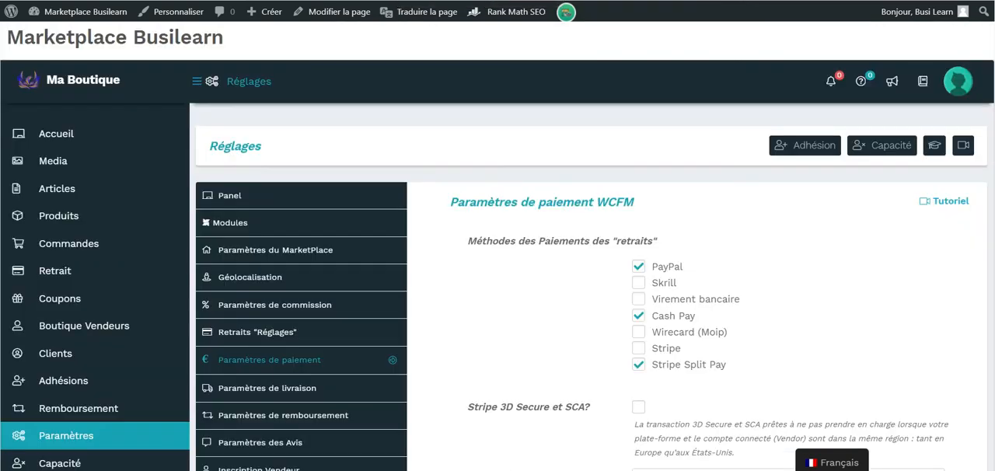
- Enable Skrill, Virement bancaire, Wirecard (Moip) and Stripe as withdrawal payment methods, and disable Stripe Split Pay
scroll(477, 295, "down", 2)
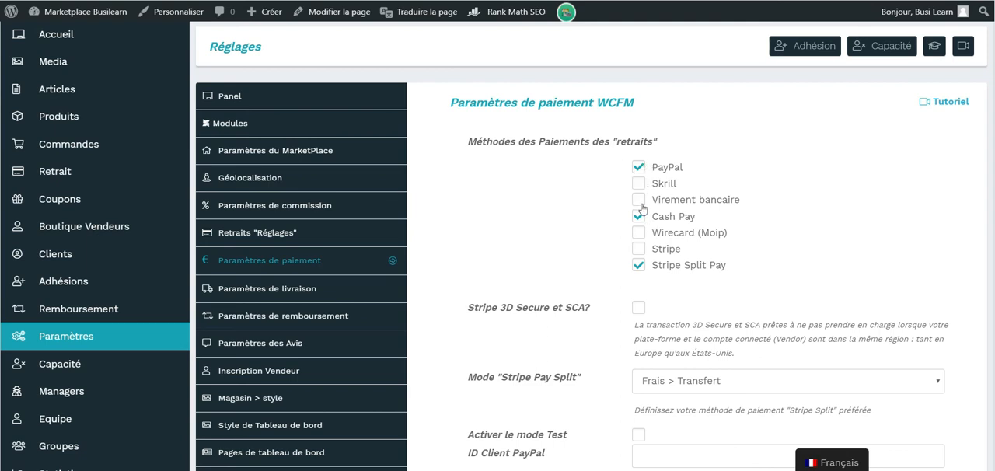
left_click(638, 184)
left_click(639, 202)
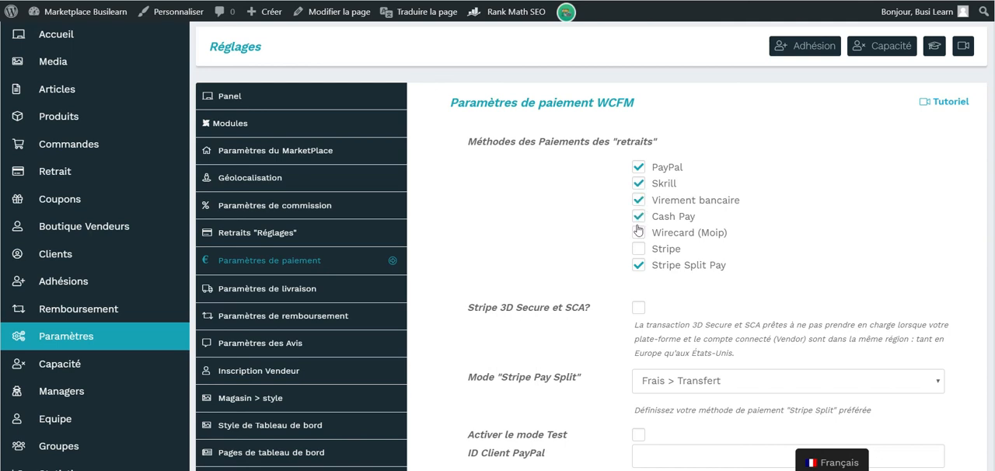
left_click(638, 233)
left_click(638, 249)
left_click(638, 265)
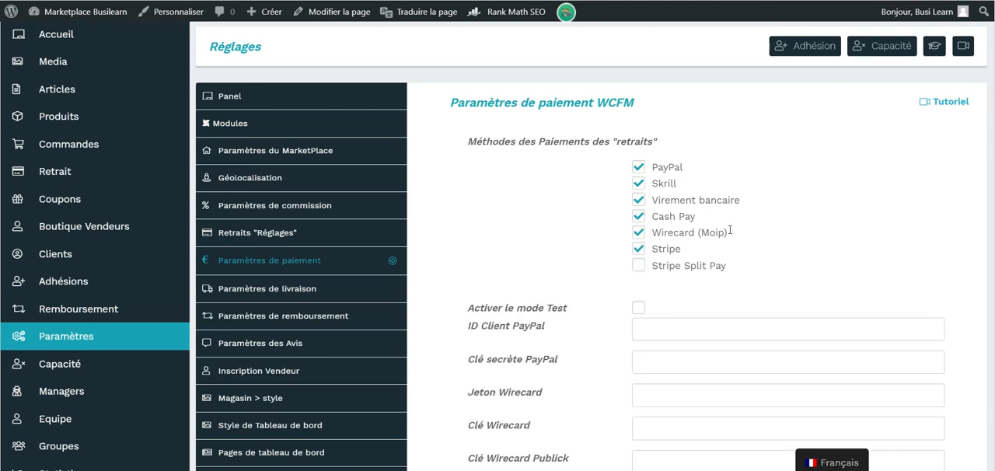
- Disable PayPal, Skrill, Virement bancaire, Cash Pay, Wirecard (Moip) and Stripe as withdrawal payment methods
scroll(746, 218, "down", 1)
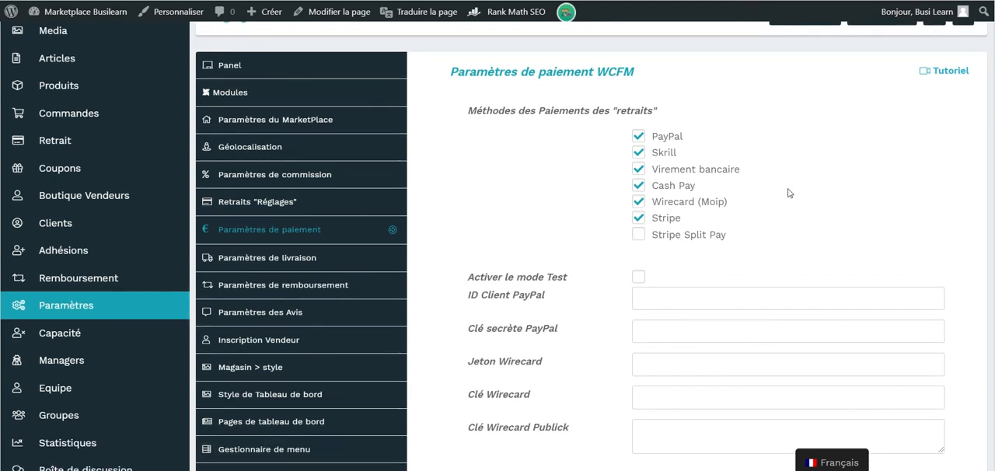
left_click(637, 136)
left_click(638, 154)
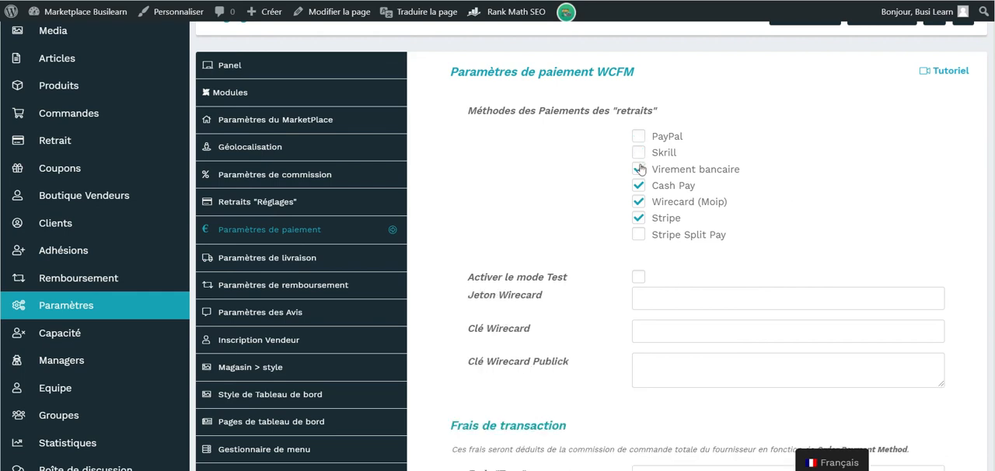
left_click(638, 169)
left_click(638, 185)
left_click(638, 201)
left_click(638, 217)
- Enable Stripe Split Pay as a withdrawal method to review its settings, and disable it again
left_click(638, 232)
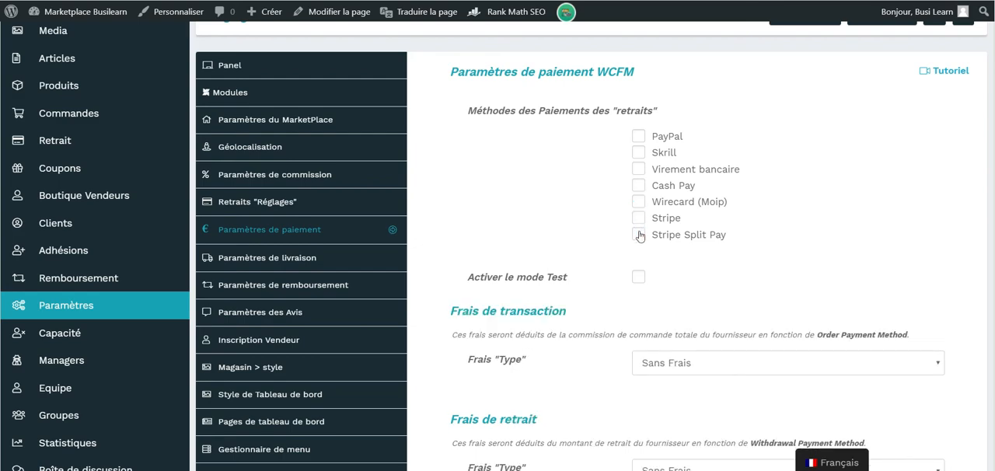
scroll(761, 226, "down", 2)
scroll(631, 195, "up", 1)
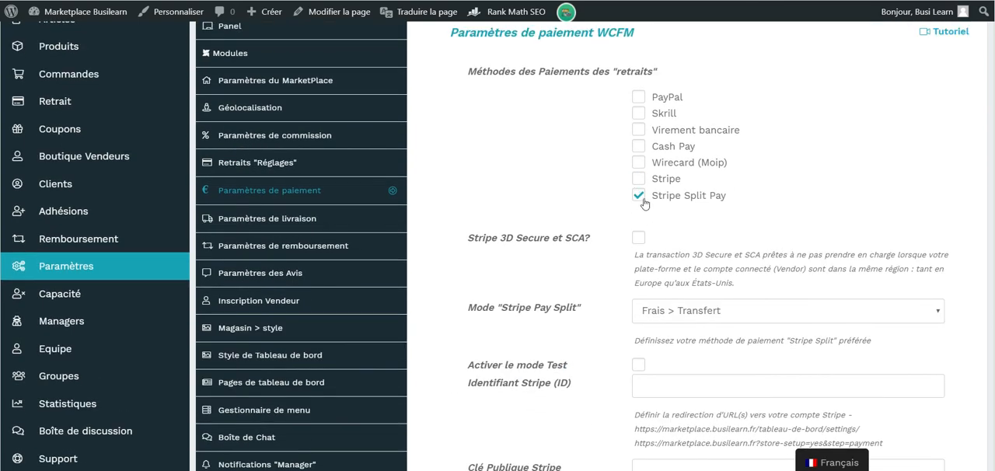
left_click(638, 195)
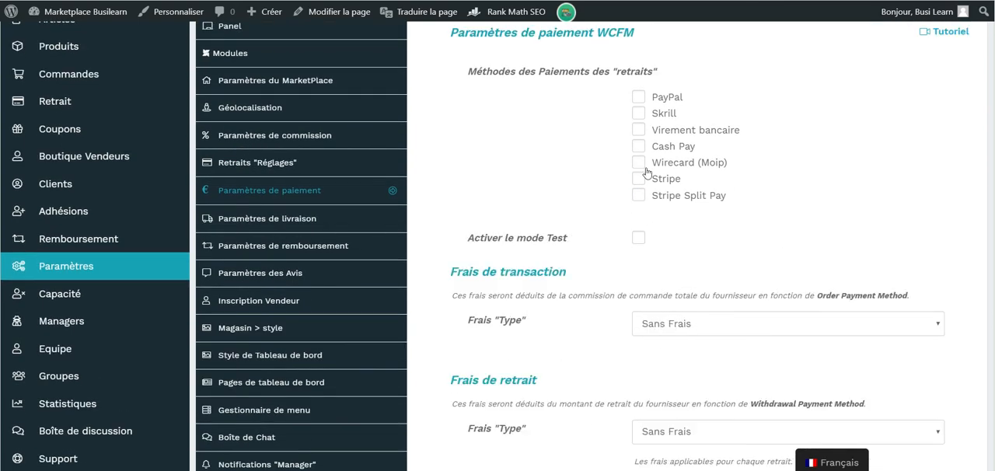
- Enable PayPal as a withdrawal payment method and review its client ID, secret key and fee settings
left_click(638, 97)
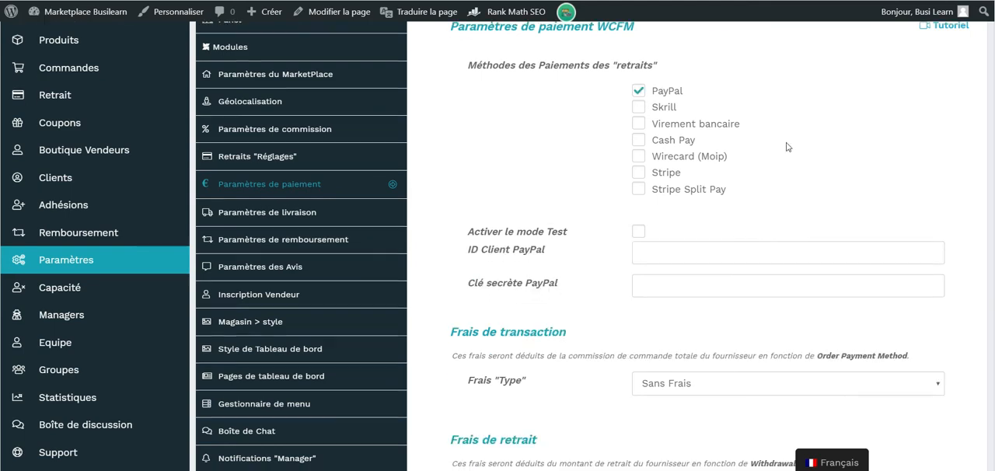
scroll(786, 147, "down", 1)
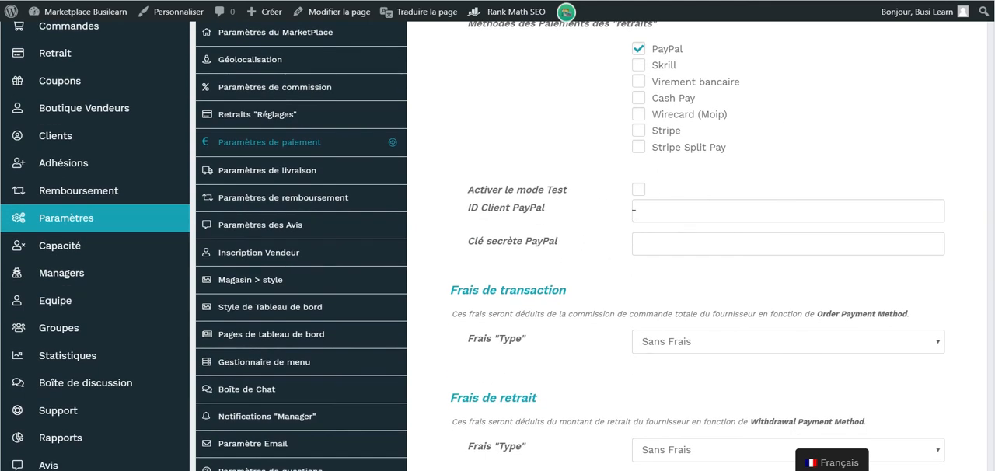
scroll(640, 268, "down", 1)
scroll(640, 272, "up", 1)
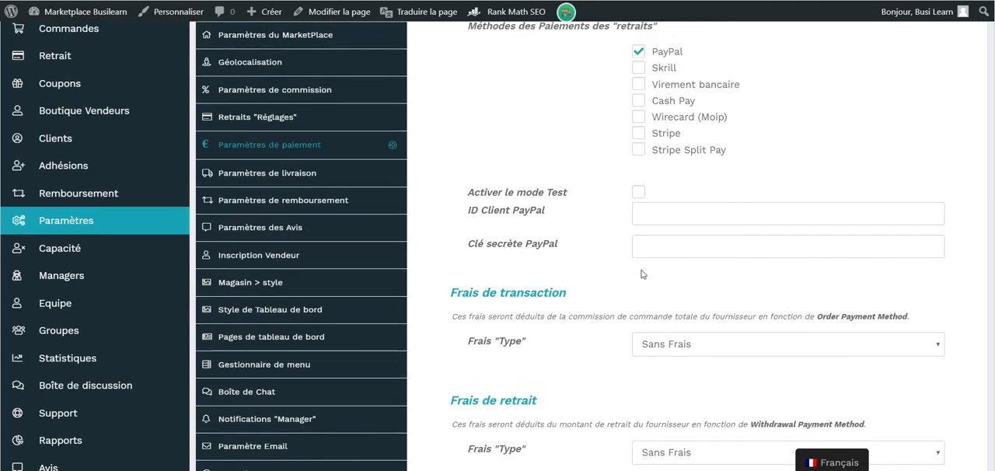
scroll(642, 273, "down", 2)
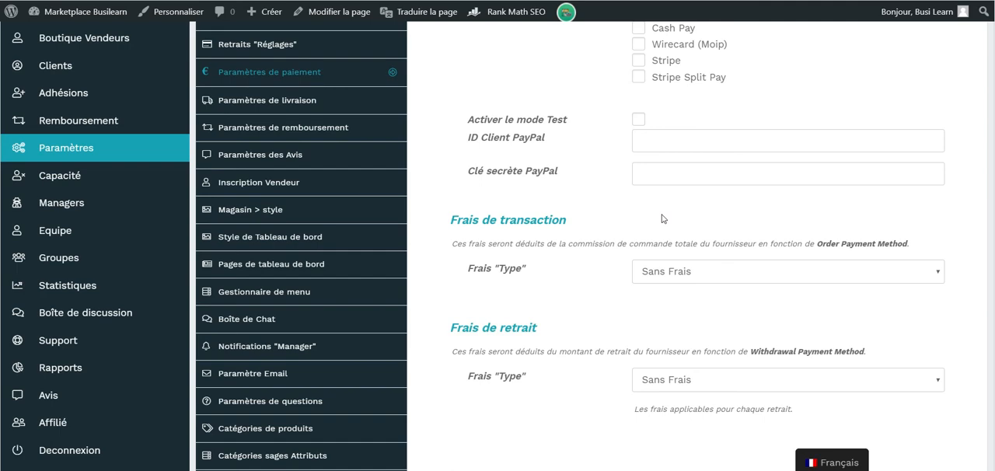
scroll(662, 218, "up", 4)
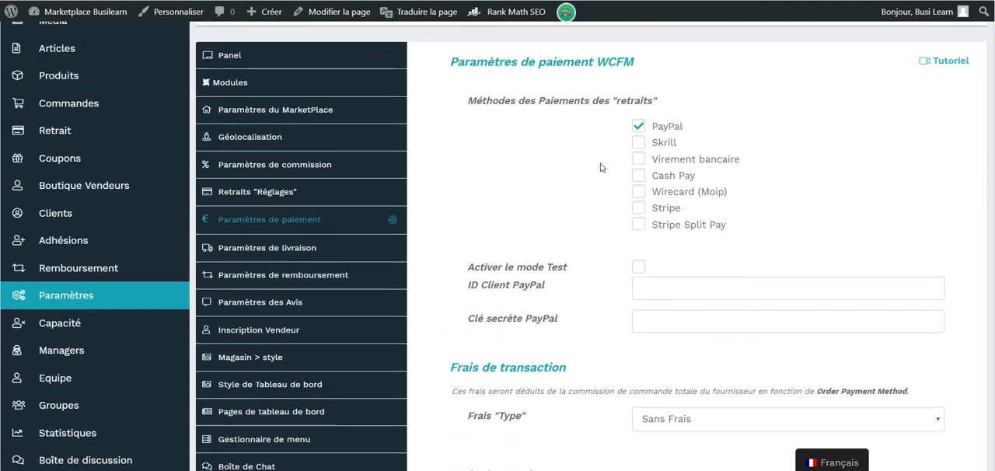
scroll(600, 167, "down", 1)
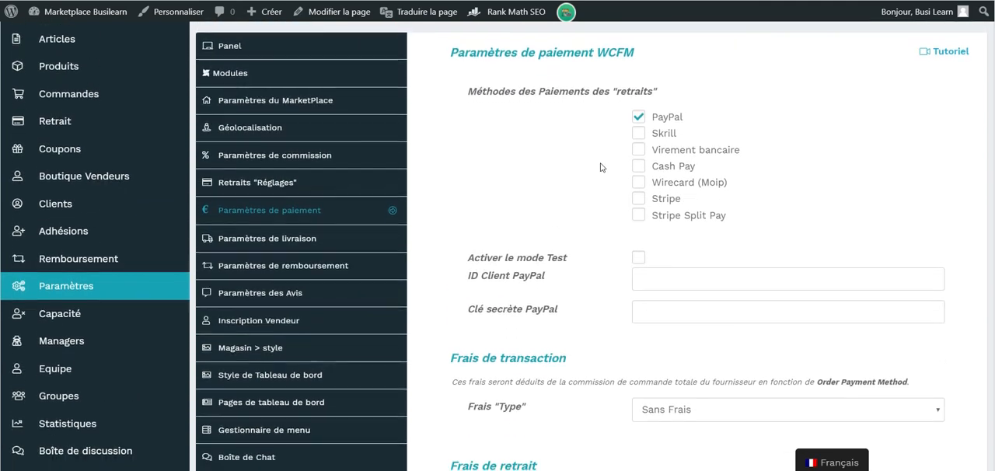